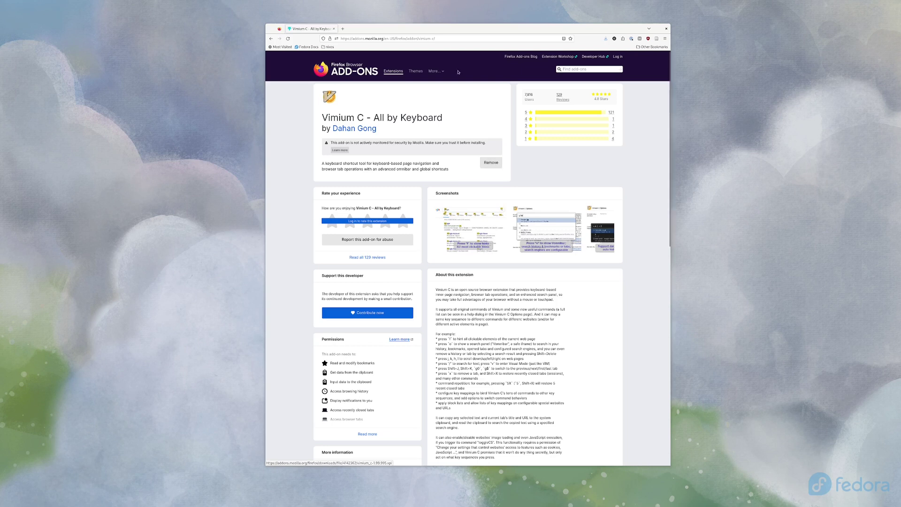
- Replace the add-on page by loading curtismchale.ca from the address bar
left_click(455, 39)
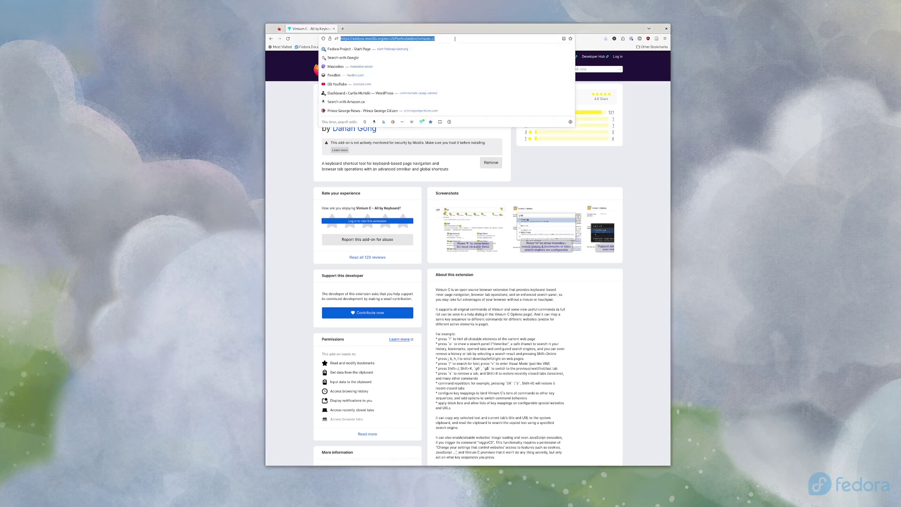
type("curtismchale.ca/")
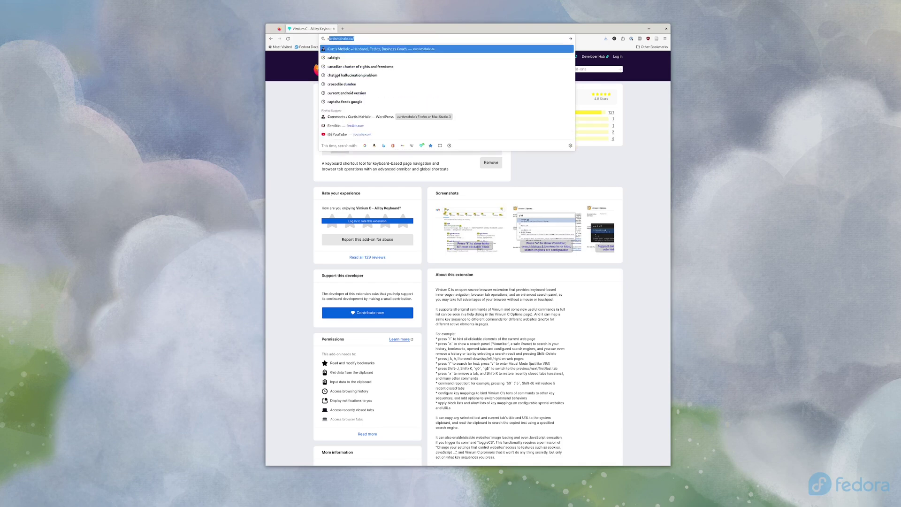
key("Return")
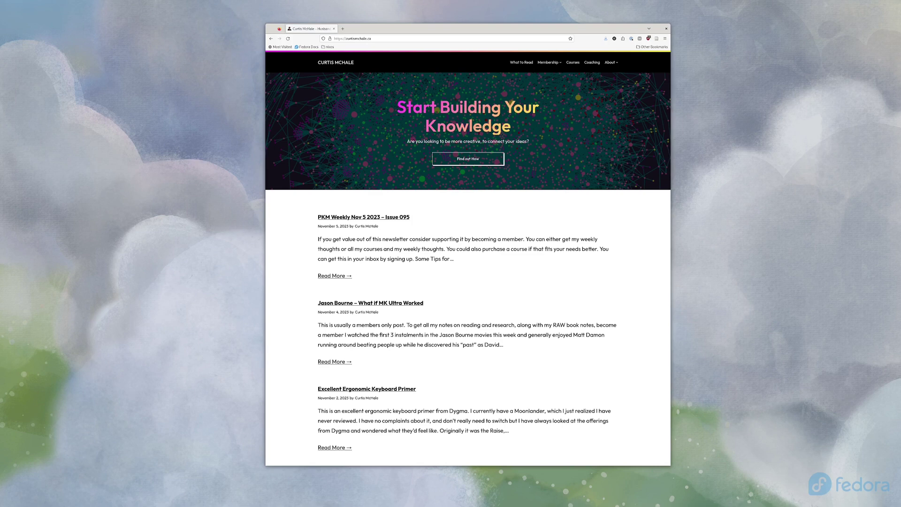
- Open the PKM Weekly Nov 5 2023 – Issue 095 post via link hints, then go back
key("f")
key("w")
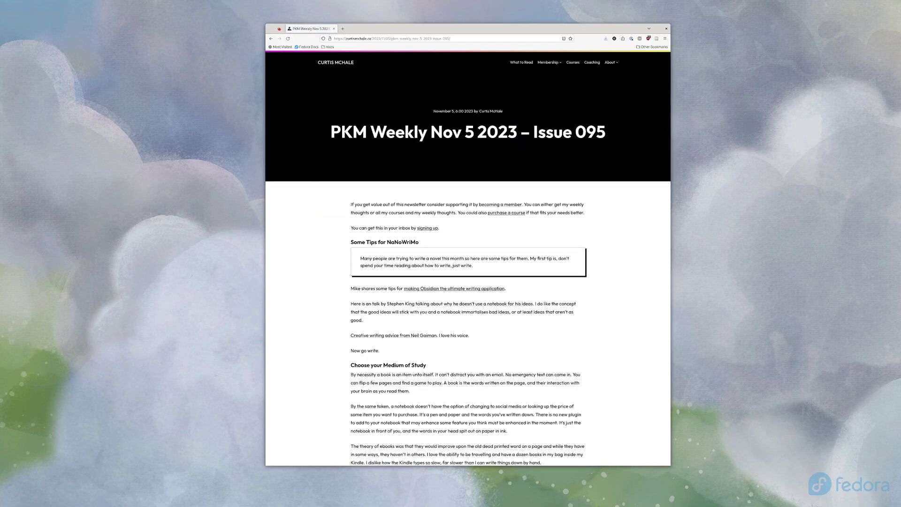
key("shift+h")
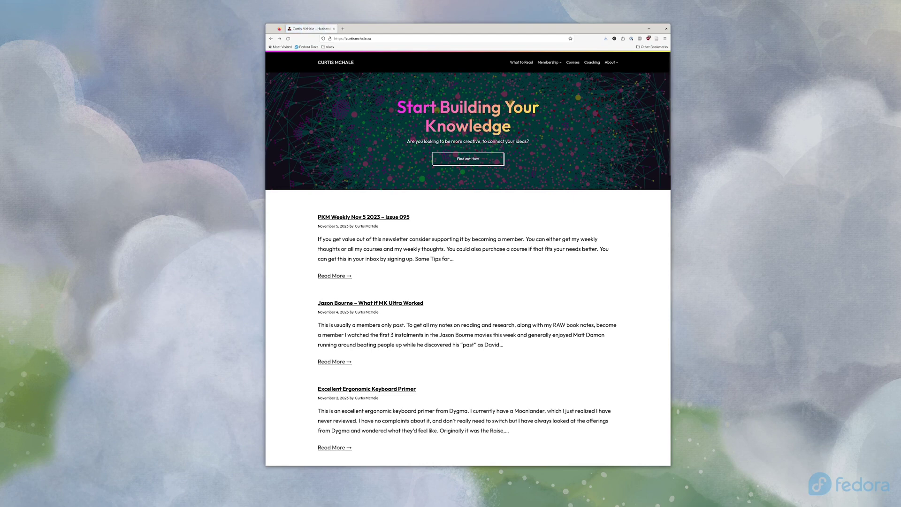
- Open the PKM Weekly post in a new tab, toggle between tabs, then close it
key("shift+f")
key("w")
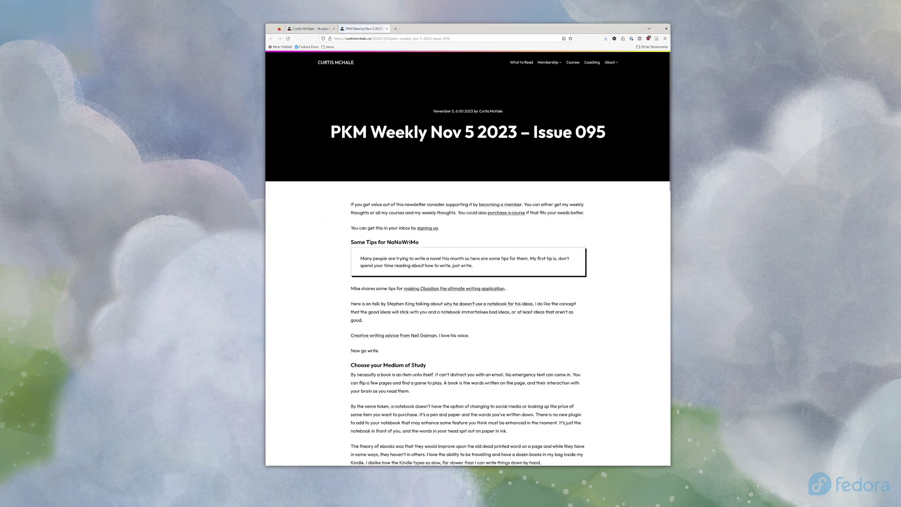
key("shift+j")
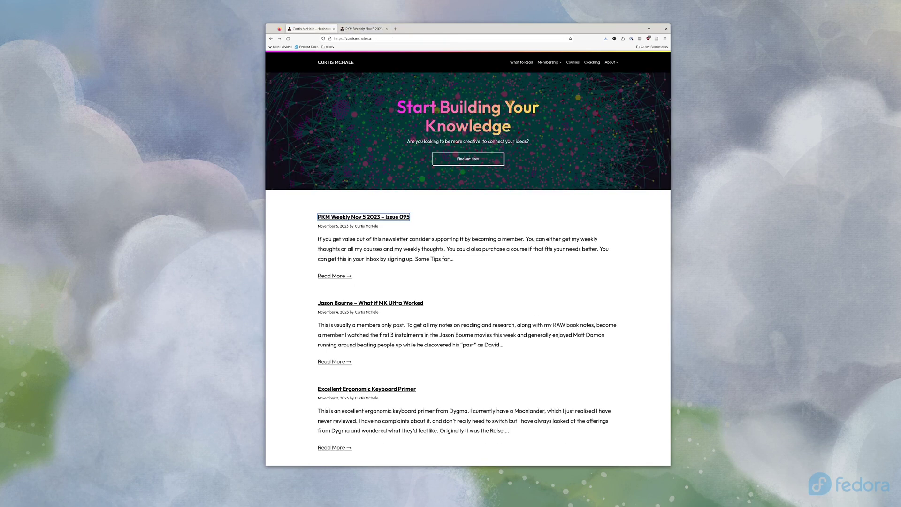
key("shift+k")
key("shift+j")
key("shift+k")
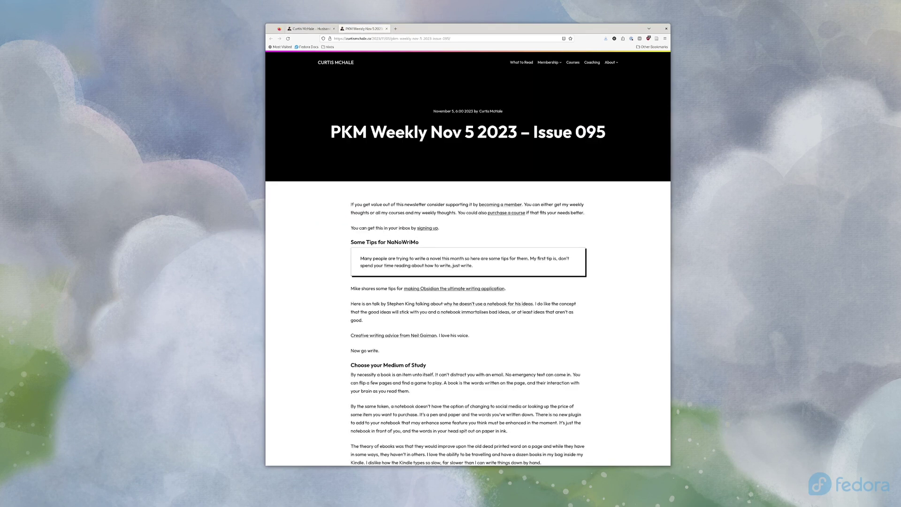
key("x")
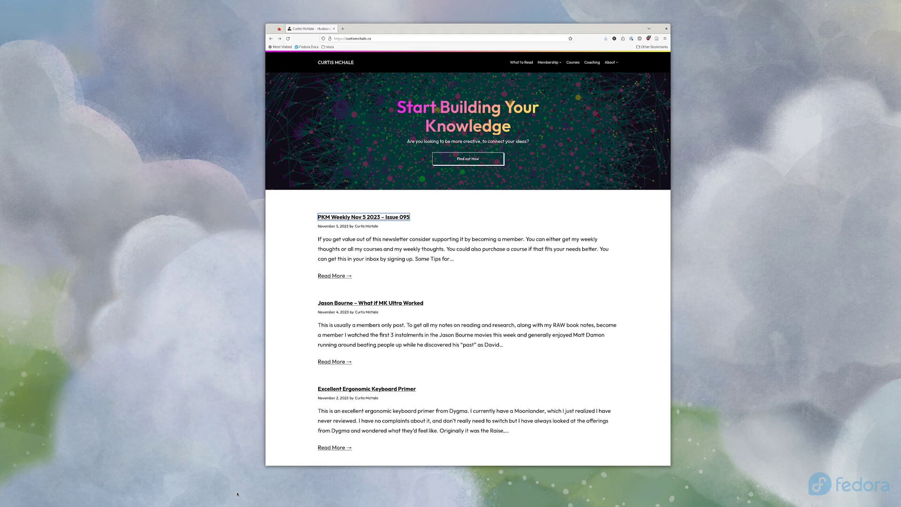
key("Down")
key("Down")
key("Down")
key("Down")
key("Down")
key("Down")
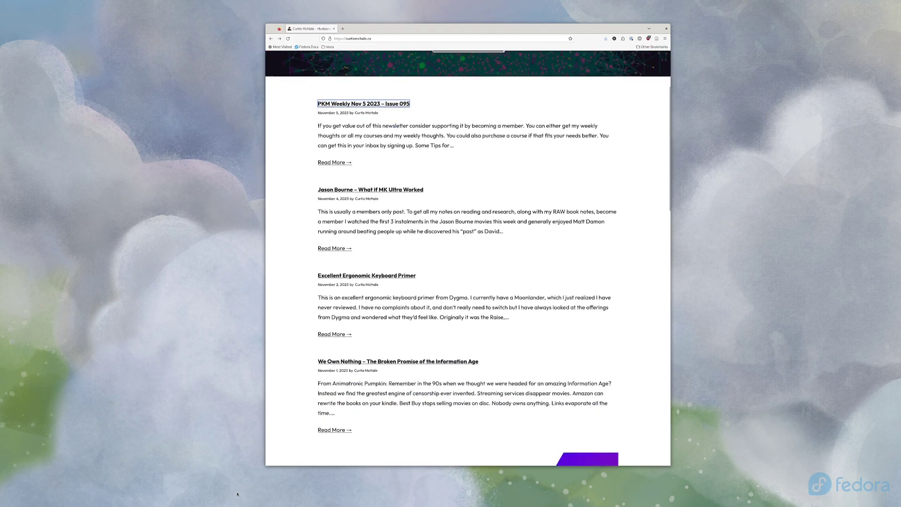
key("Up")
key("Up")
key("Up")
key("Up")
key("Up")
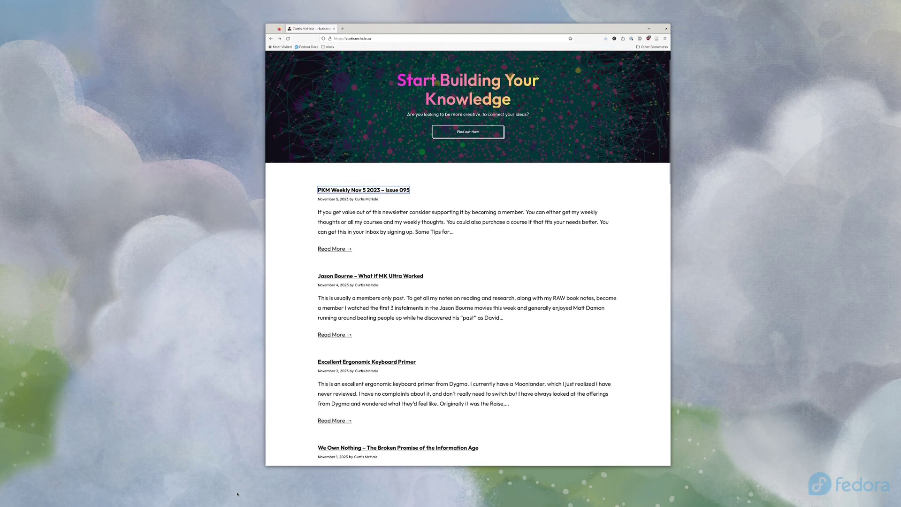
key("Down")
key("Down")
key("Up")
key("Up")
key("Up")
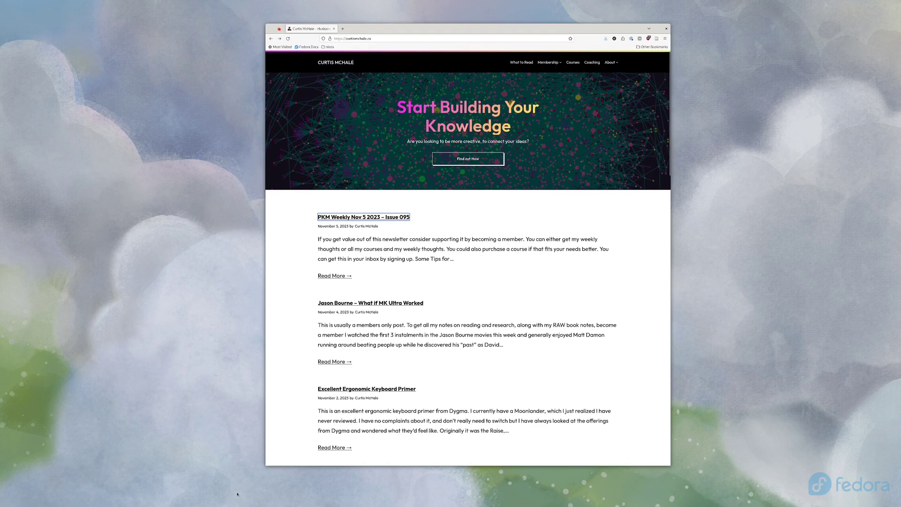
key("Page_Down")
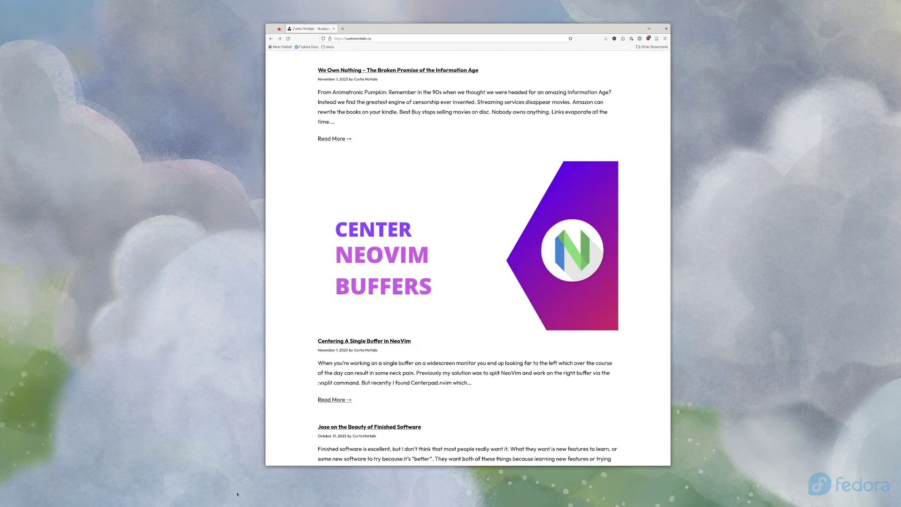
key("Page_Up")
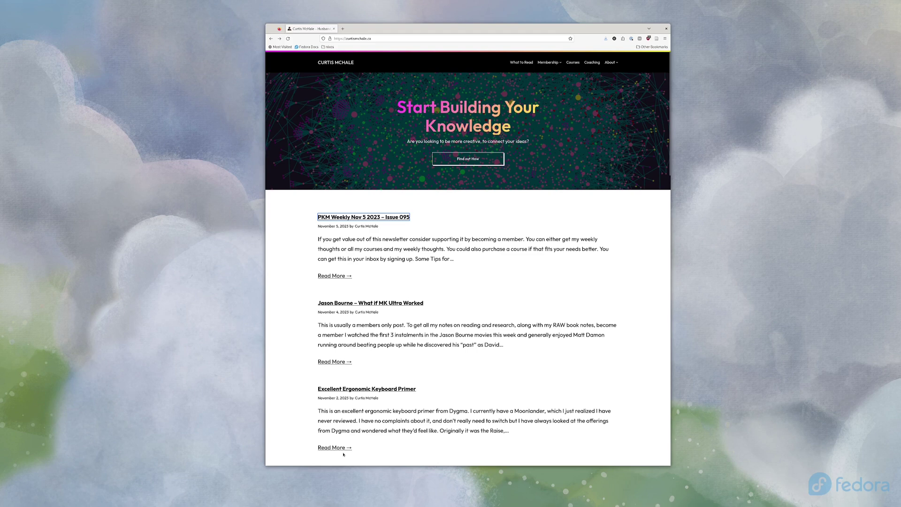
key("Page_Down")
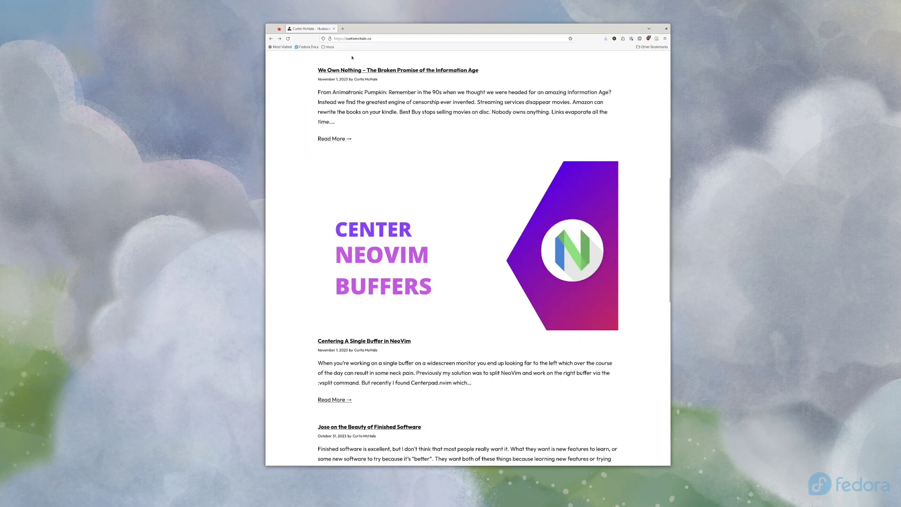
scroll(334, 119, "up", 3)
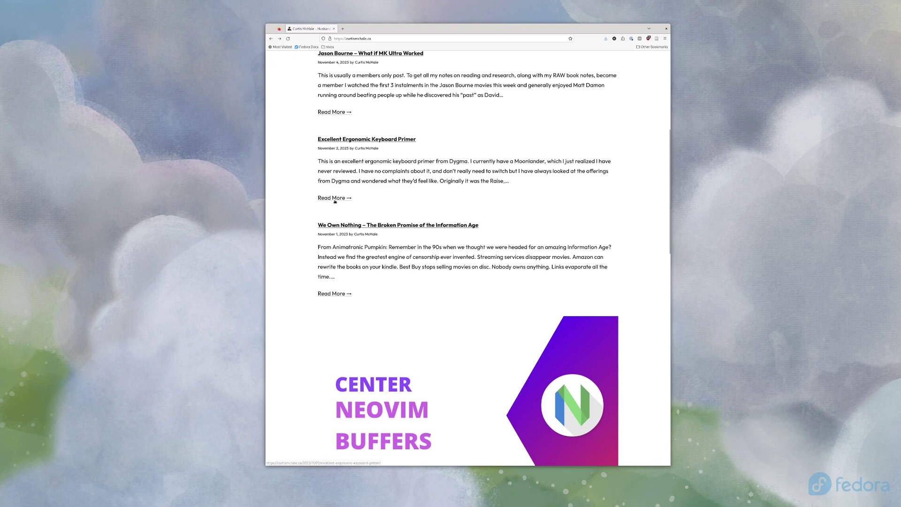
scroll(332, 207, "up", 5)
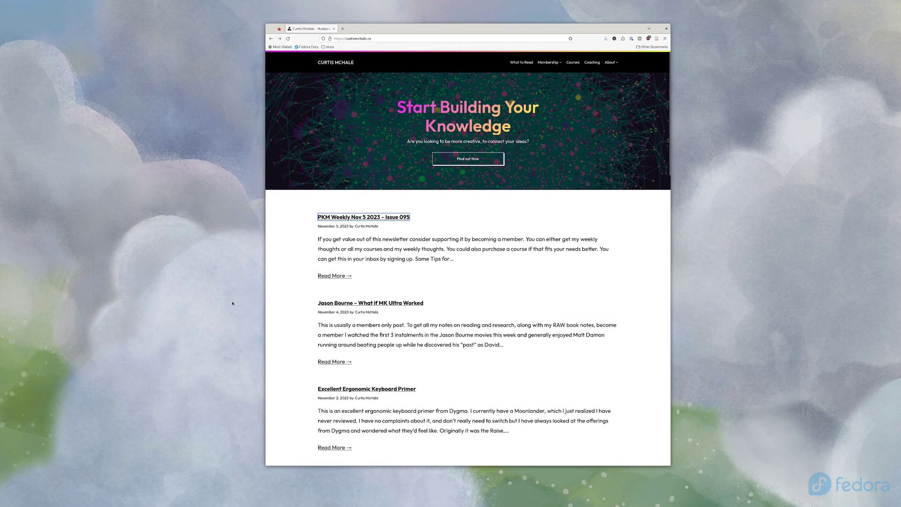
- Scroll through the homepage posts (We Own Nothing, NeoVim), then open the History sidebar
key("Page_Down")
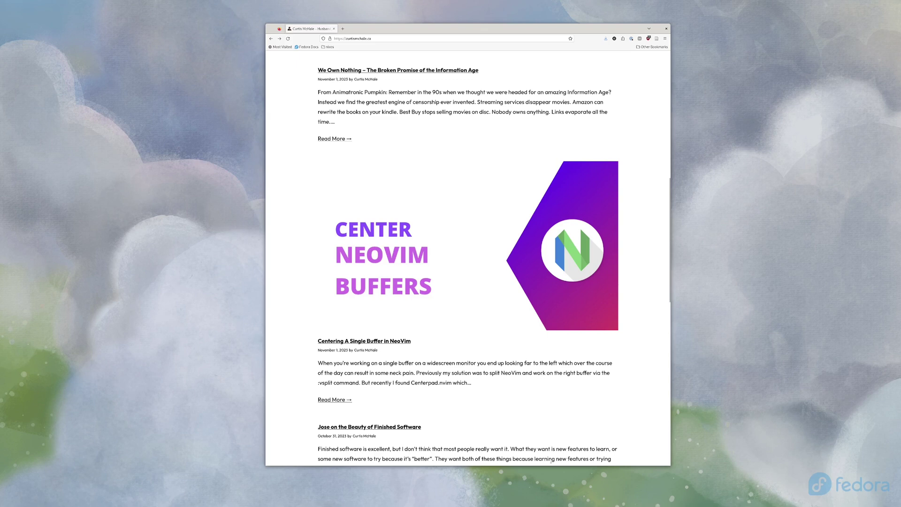
scroll(552, 461, "down", 10)
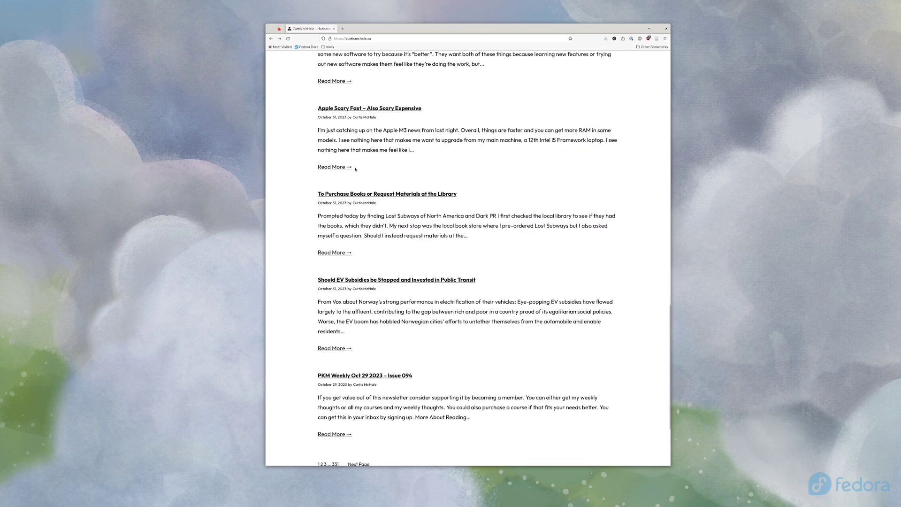
key("Home")
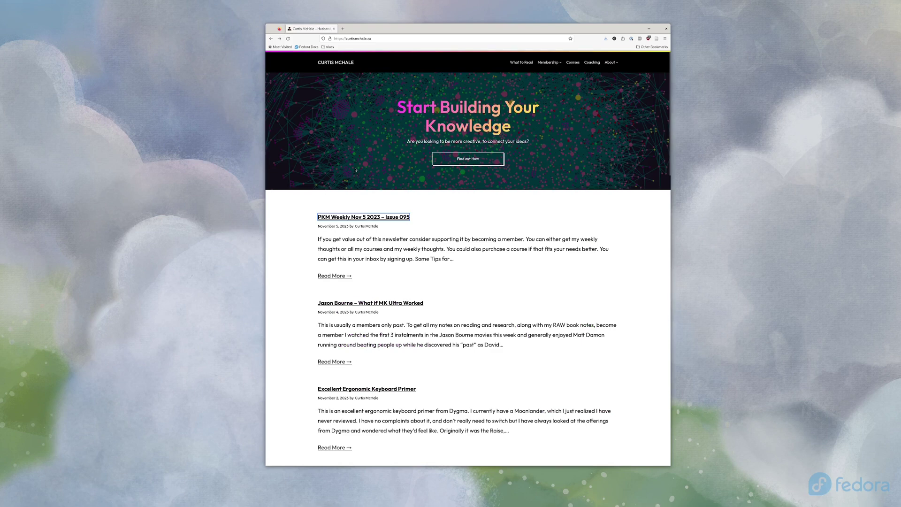
scroll(355, 169, "down", 7)
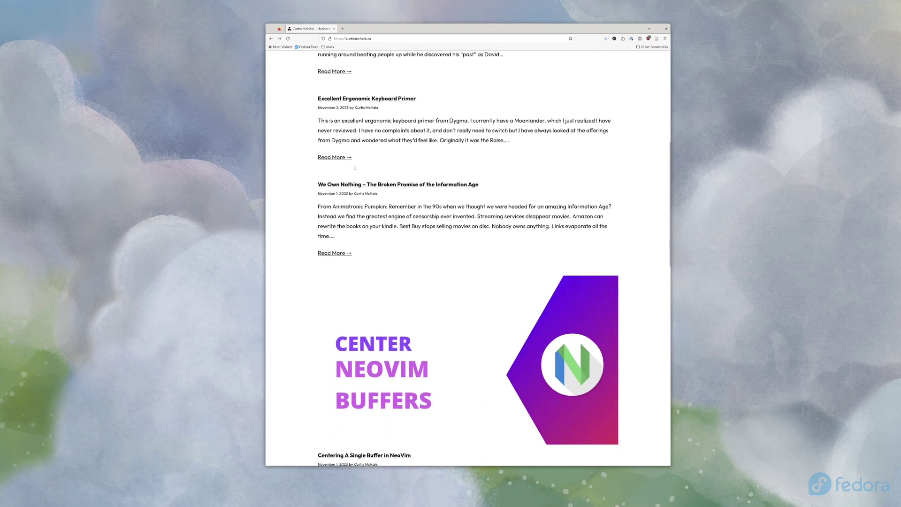
scroll(355, 168, "down", 6)
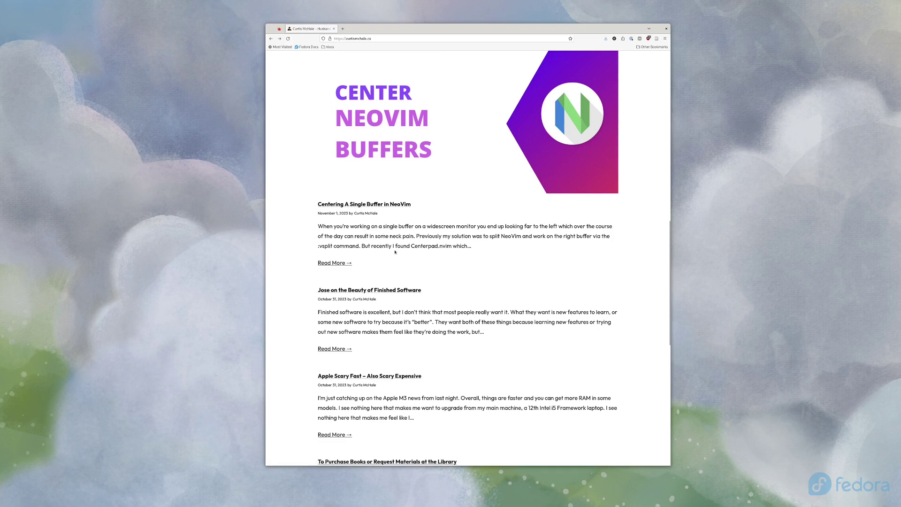
scroll(395, 252, "down", 2)
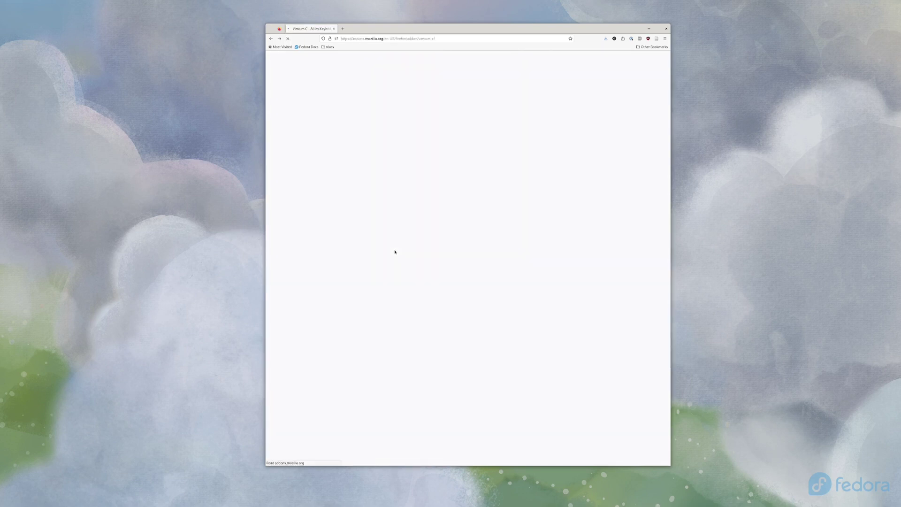
key("ctrl+h")
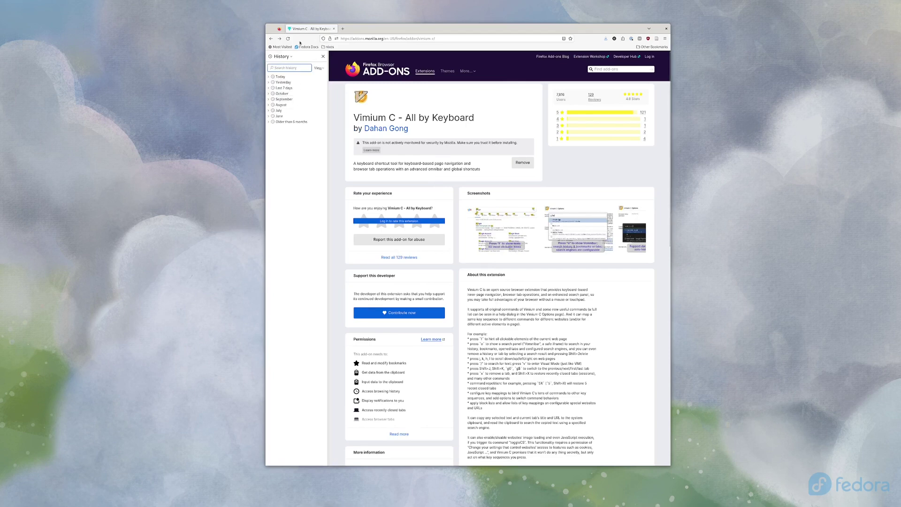
- Open curtismchale.ca from the history list, close the sidebar, and return to the page top
left_click(270, 39)
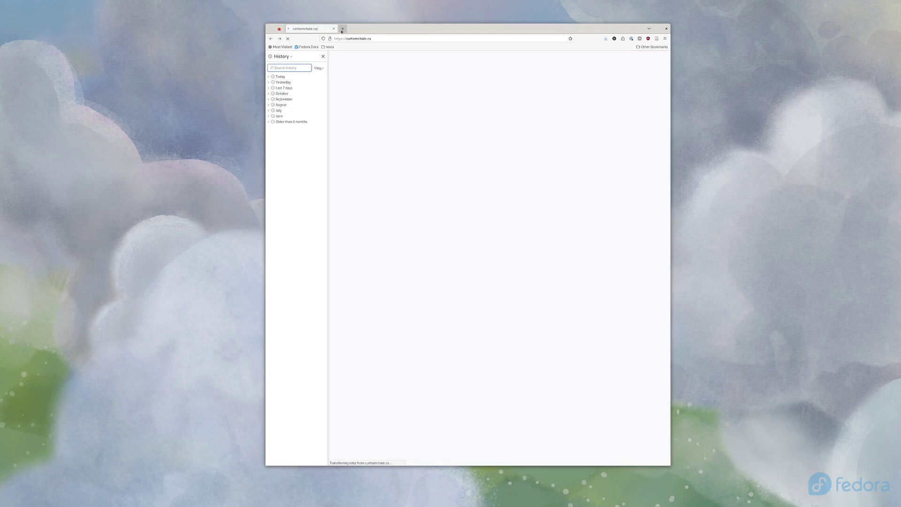
left_click(323, 56)
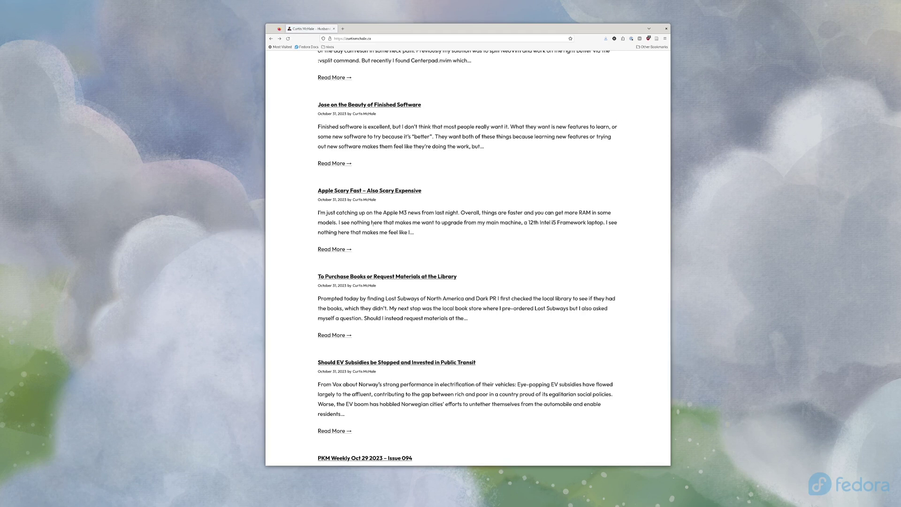
scroll(372, 223, "down", 5)
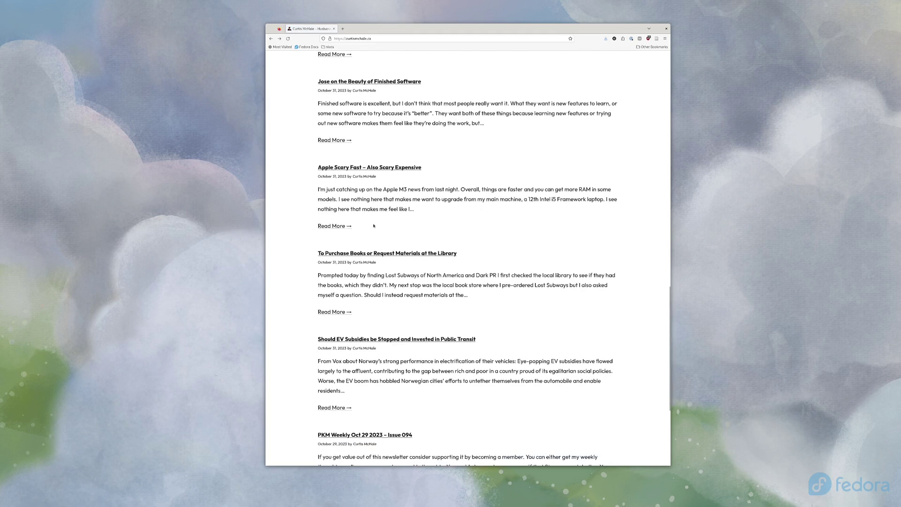
key("Home")
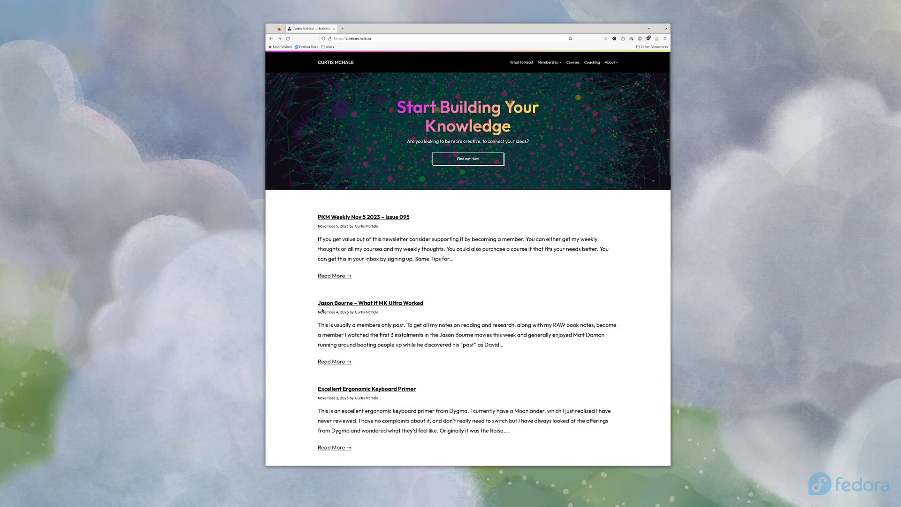
- Copy the blog's address, paste it into a new tab, then show the Vimium C shortcut help
key("y")
key("y")
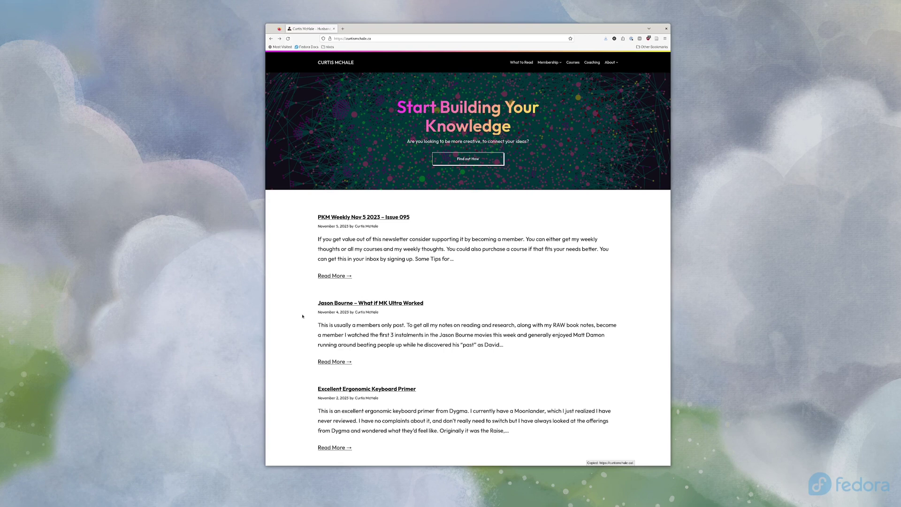
key("ctrl+t")
type("https://curtismchale.ca/")
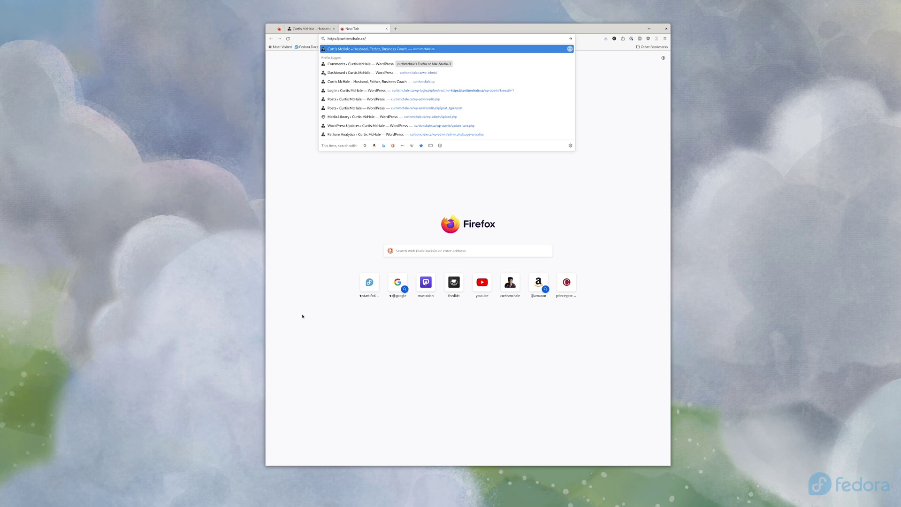
key("Return")
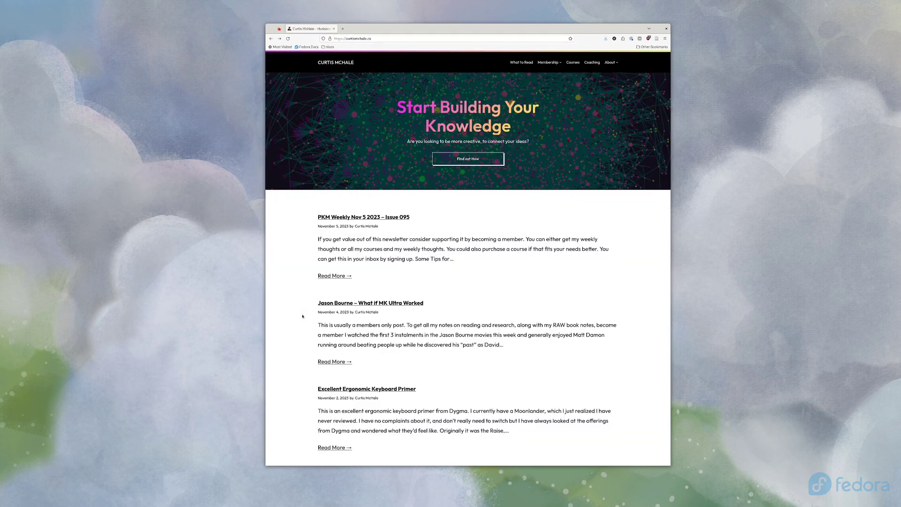
key("shift+slash")
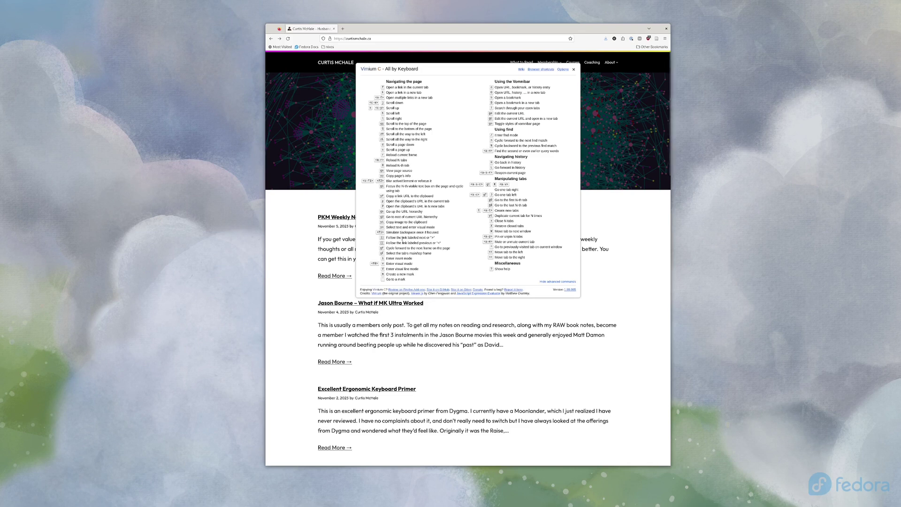
- Close the Vimium C help dialog with its top-right X
left_click(574, 70)
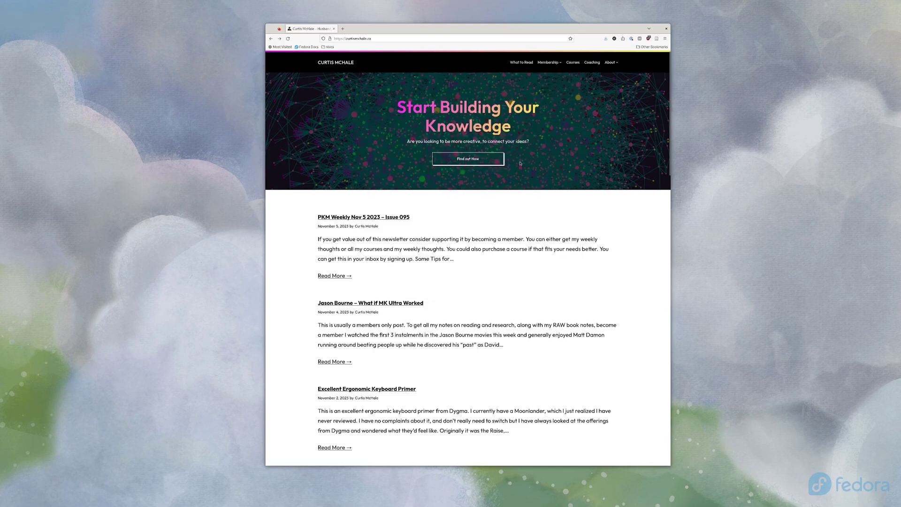
- Search DuckDuckGo for 'stop all fedora notifications' from the Vimium C Vomnibar using the d keyword
type("o")
type("d")
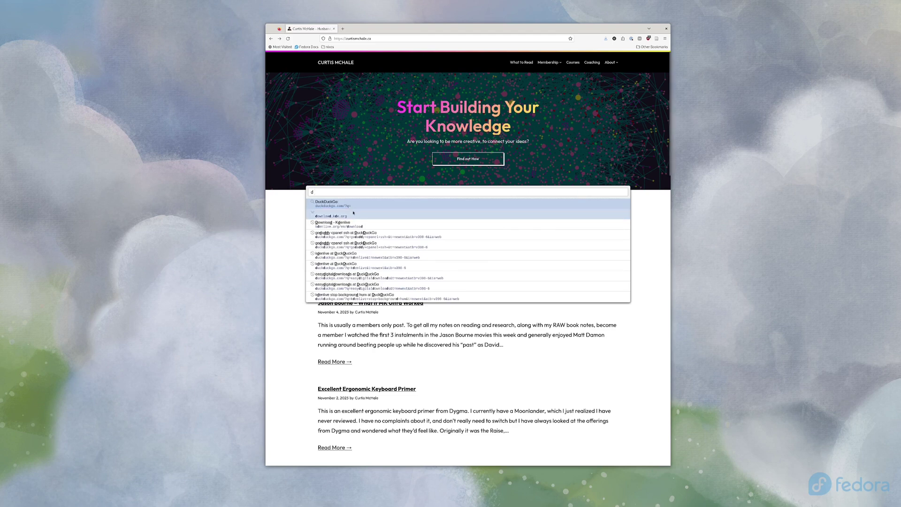
key("BackSpace")
type("g")
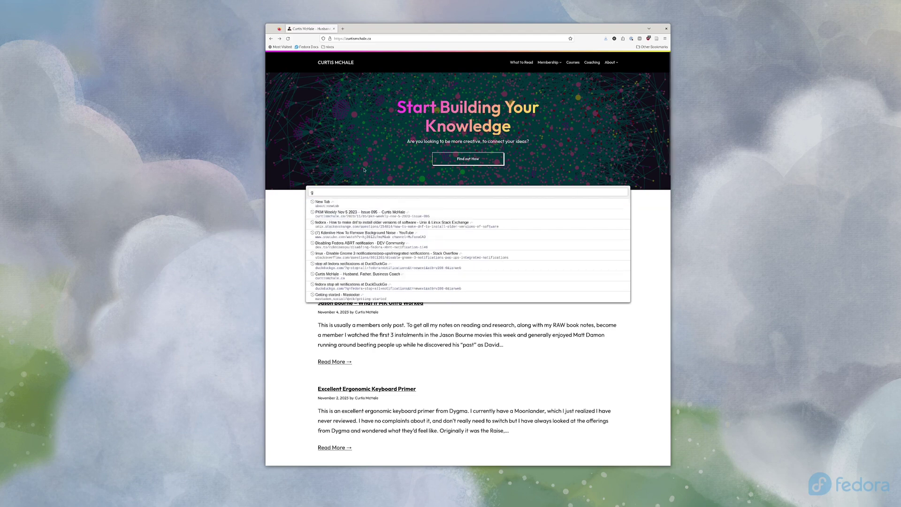
key("BackSpace")
type("d stop all")
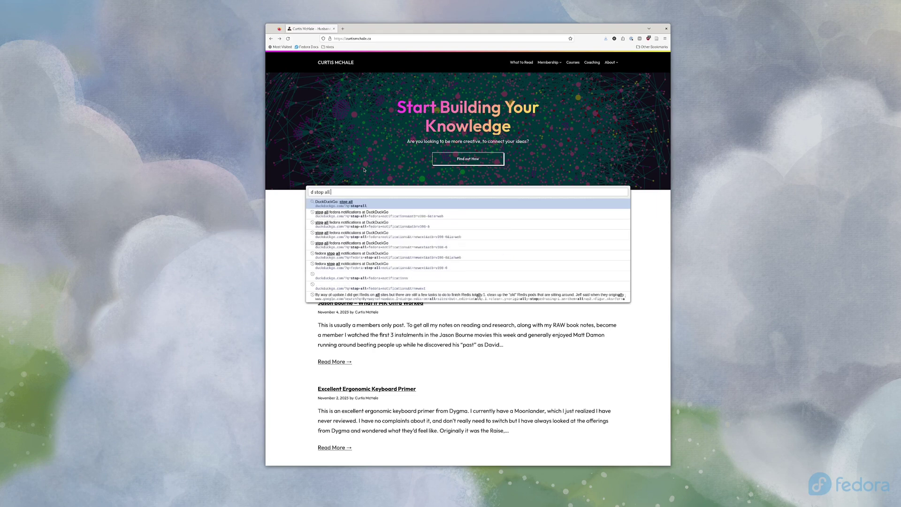
type(" fedora notificat")
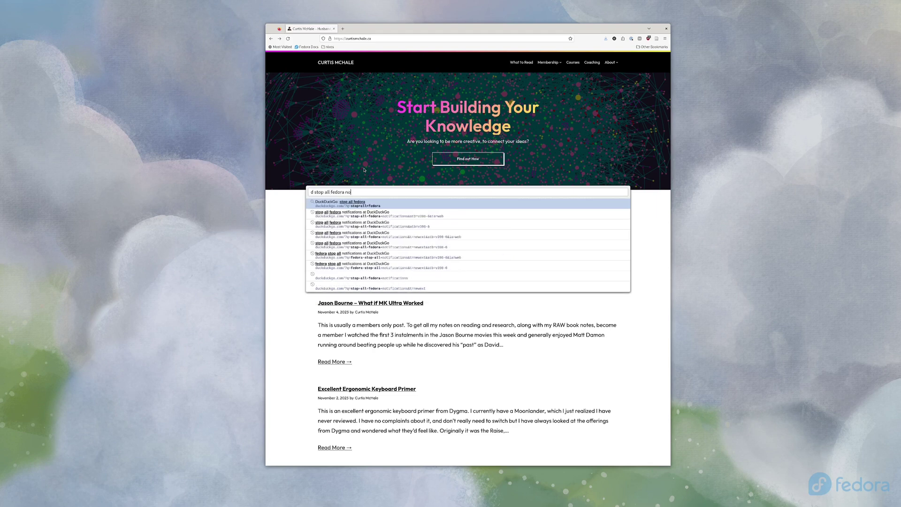
key("Down")
key("Down")
key("Return")
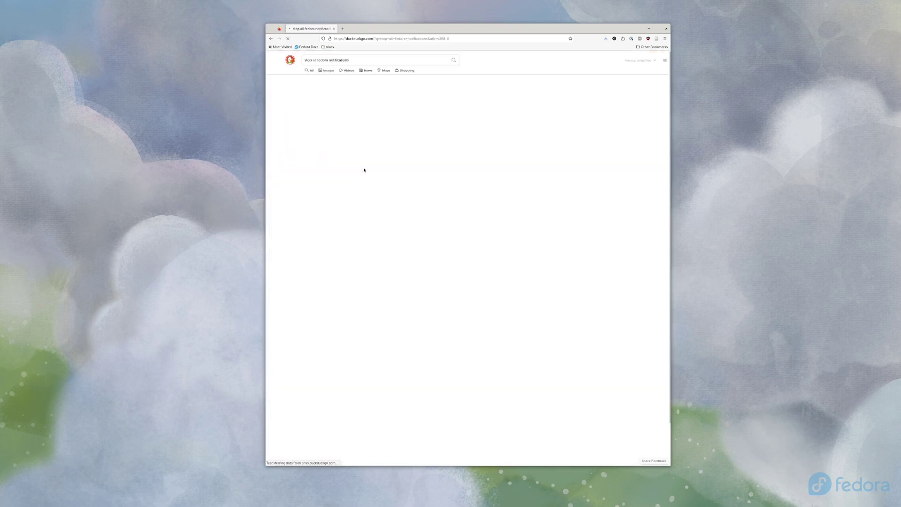
- Open the first two DuckDuckGo results in new tabs using the dk and sl link hints
key("shift+f")
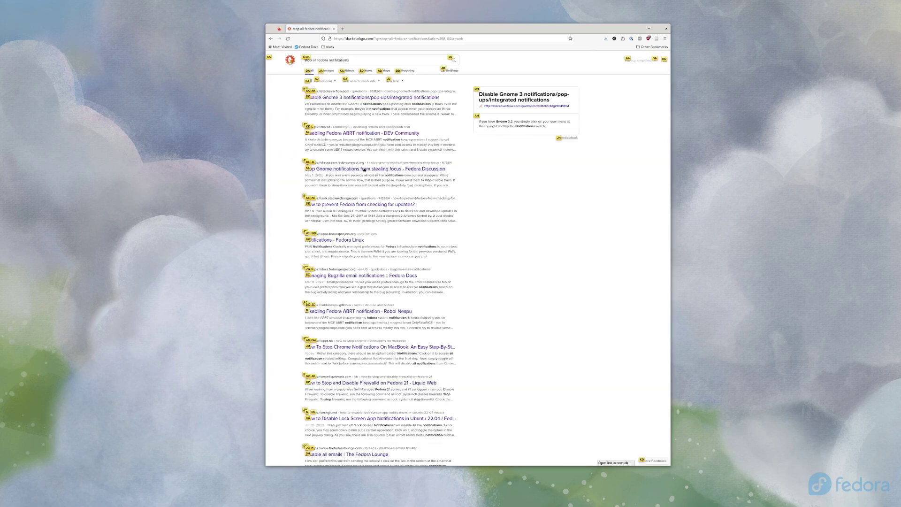
key("d")
key("k")
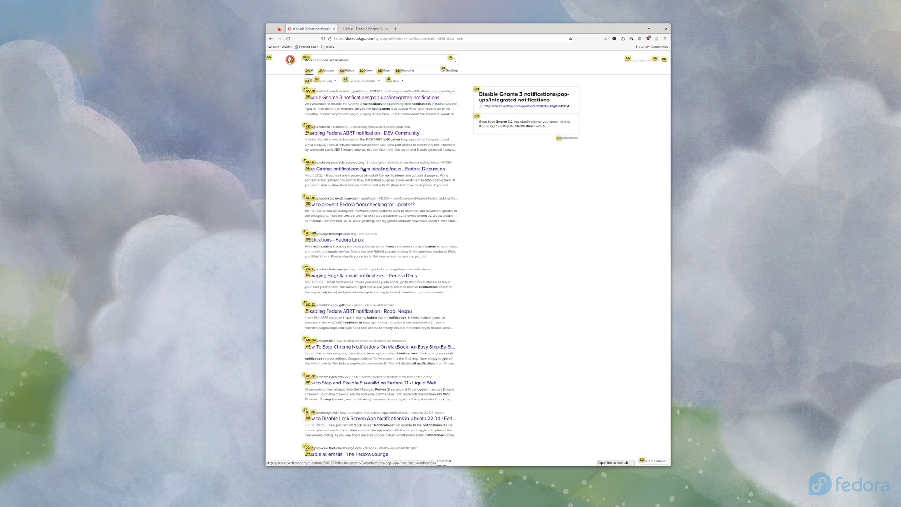
key("s")
key("l")
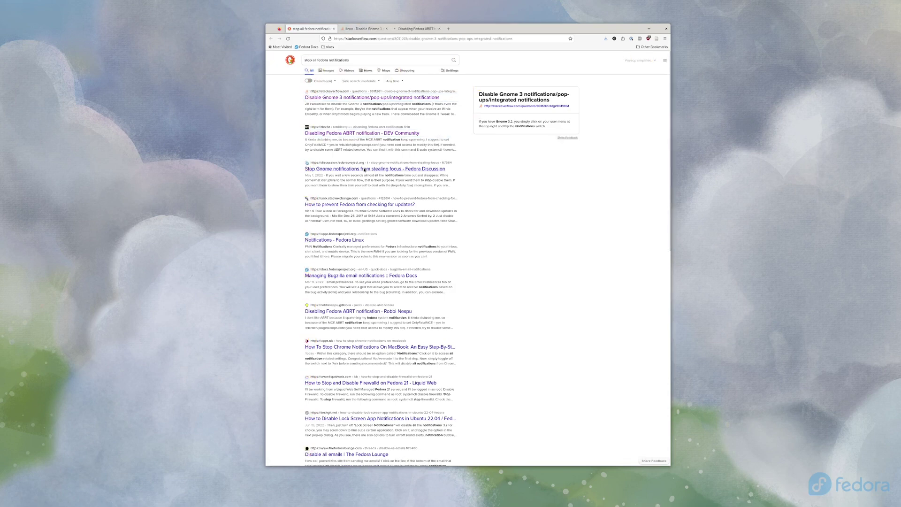
- Cycle through the open tabs, ending on the Disabling Fedora ABRT notification article
key("shift+k")
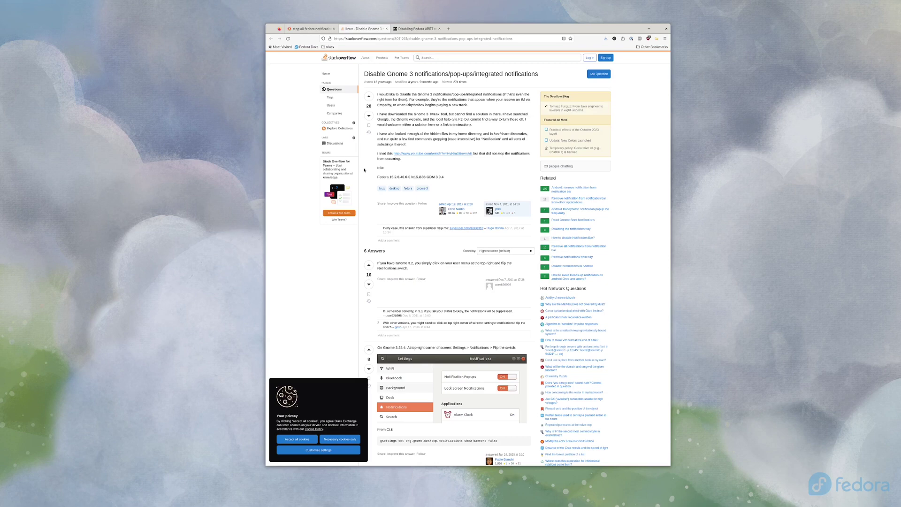
key("shift+k")
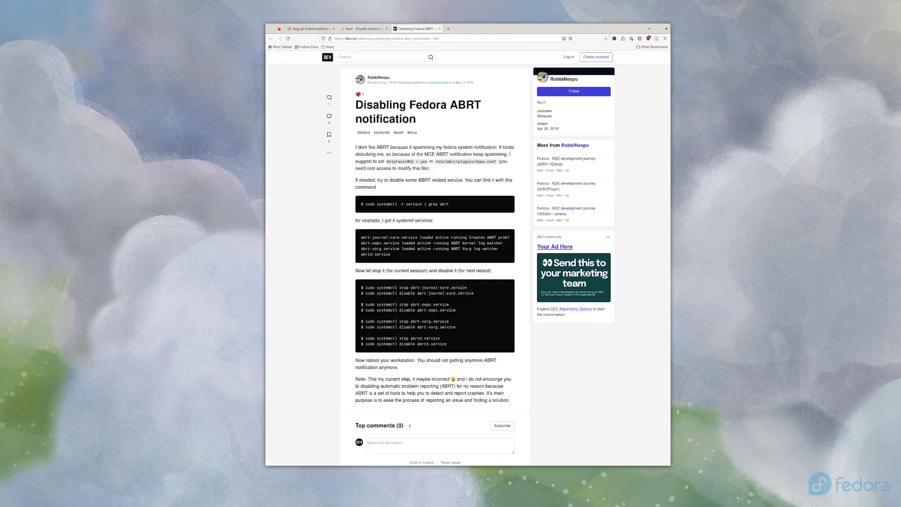
key("shift+j")
key("shift+k")
key("shift+j")
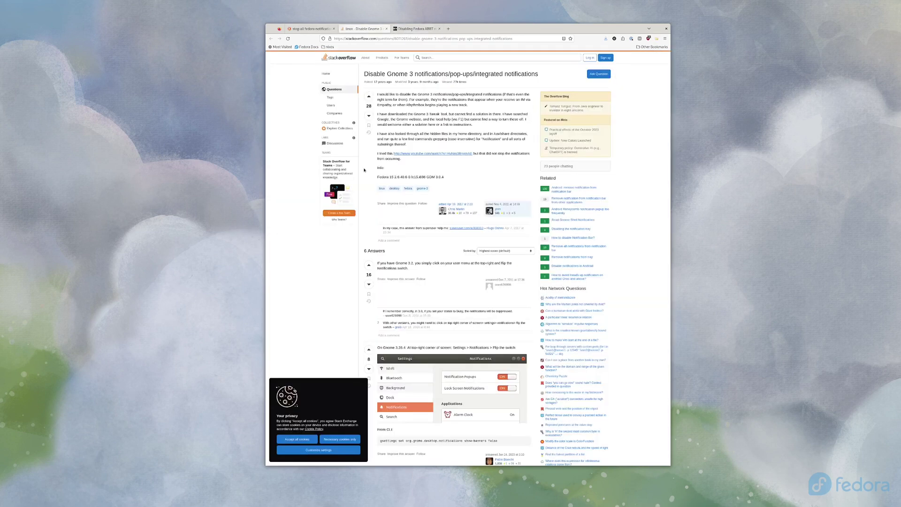
key("shift+j")
key("shift+k")
key("shift+k")
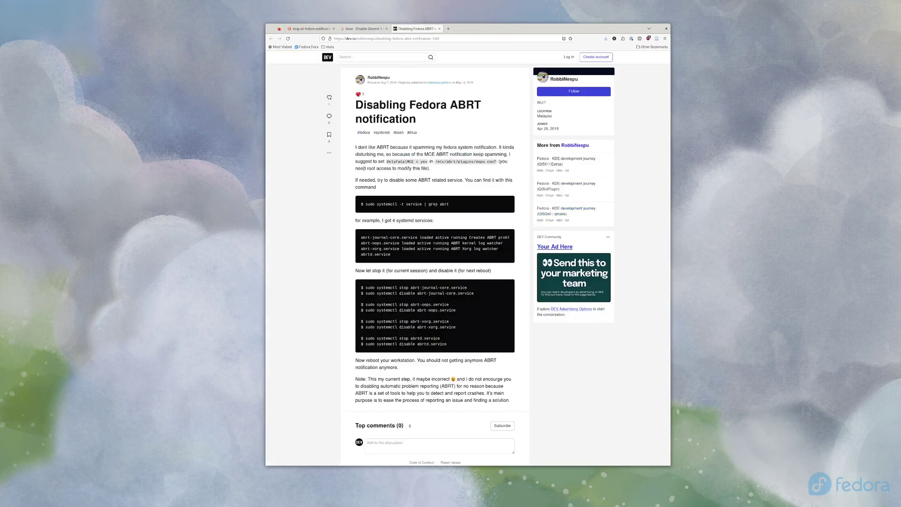
key("question")
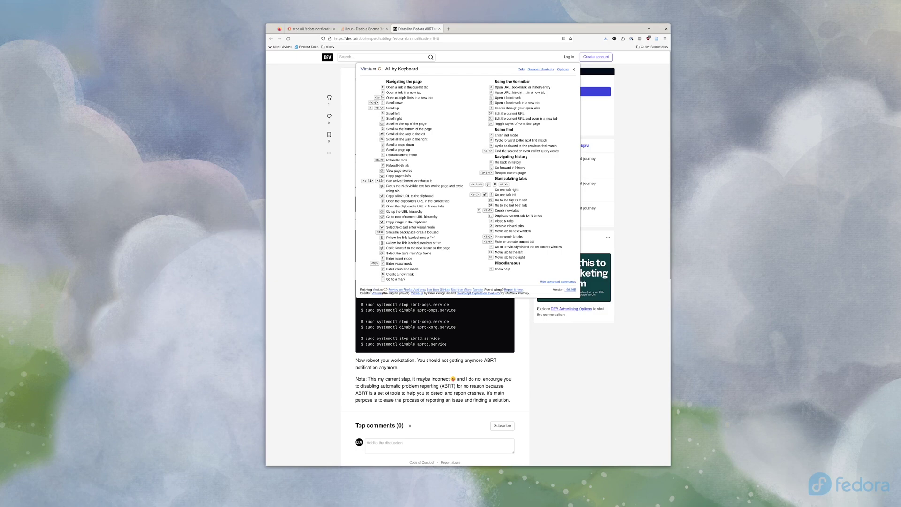
key("Escape")
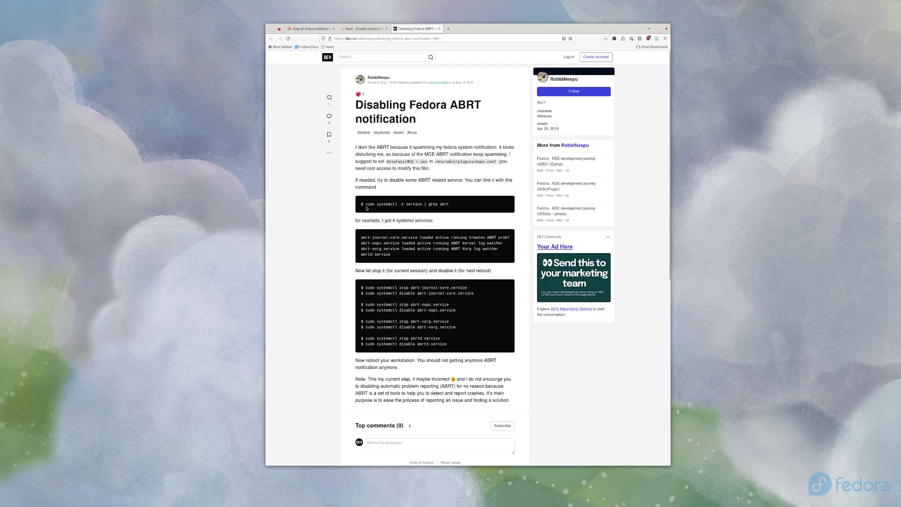
- Close the dev.to and Stack Overflow tabs with x, returning to the DuckDuckGo results
key("x")
key("x")
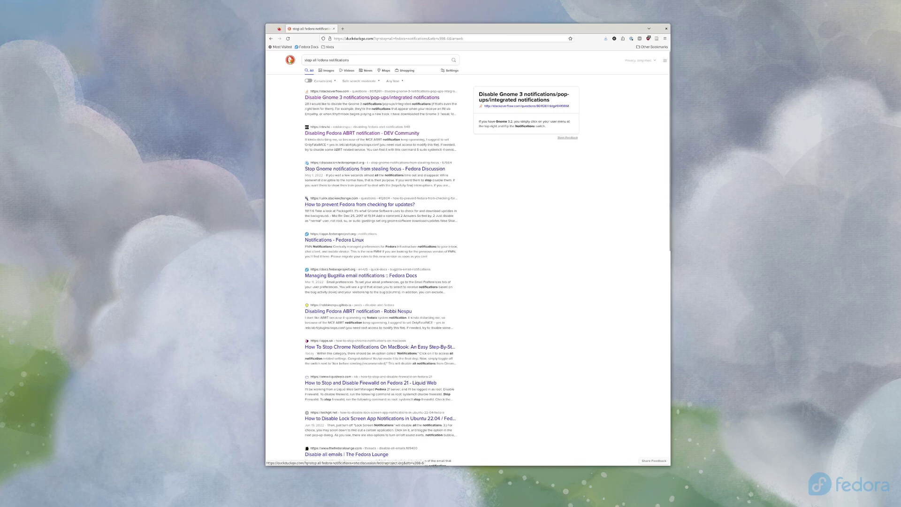